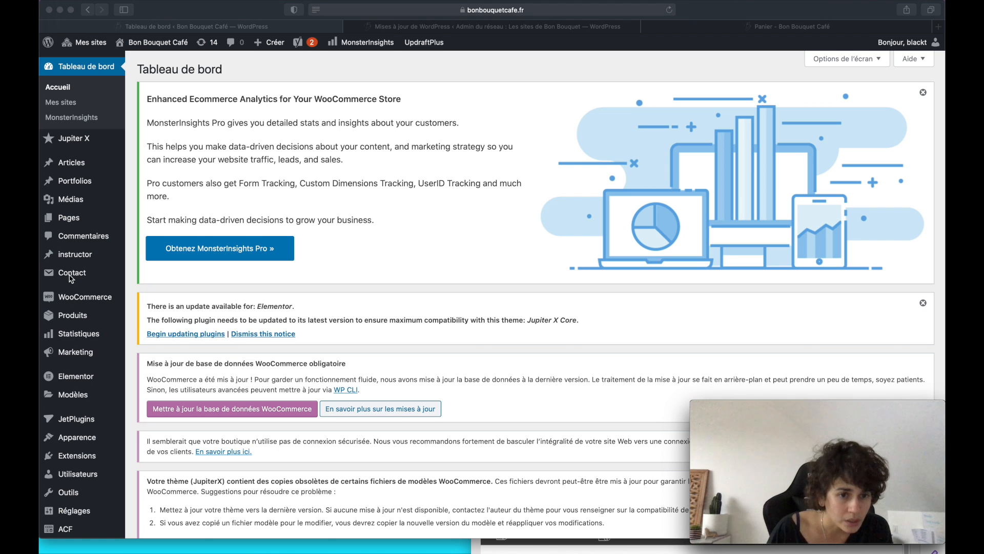
Step: Open the "popup-ferme" modal window template for editing with Elementor
left_click(71, 395)
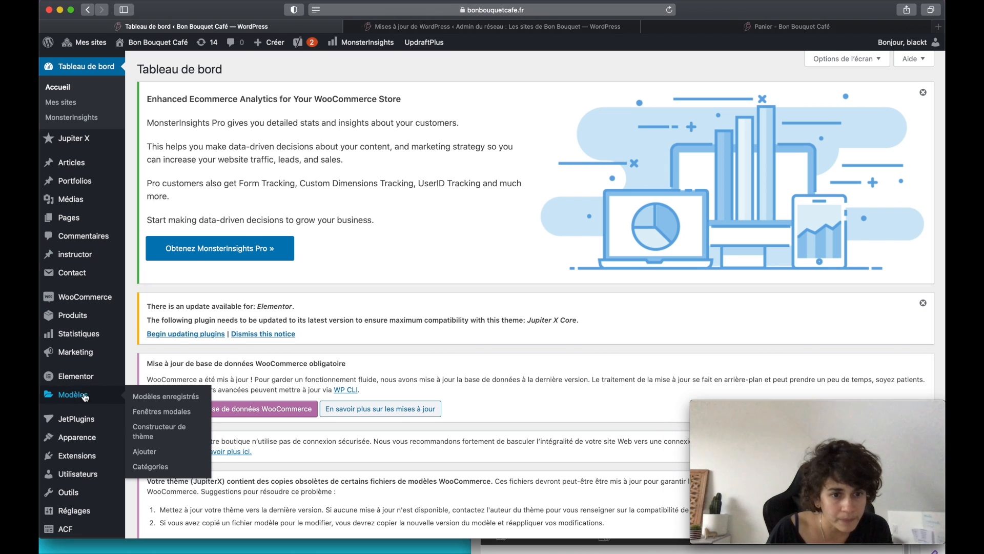
left_click(159, 413)
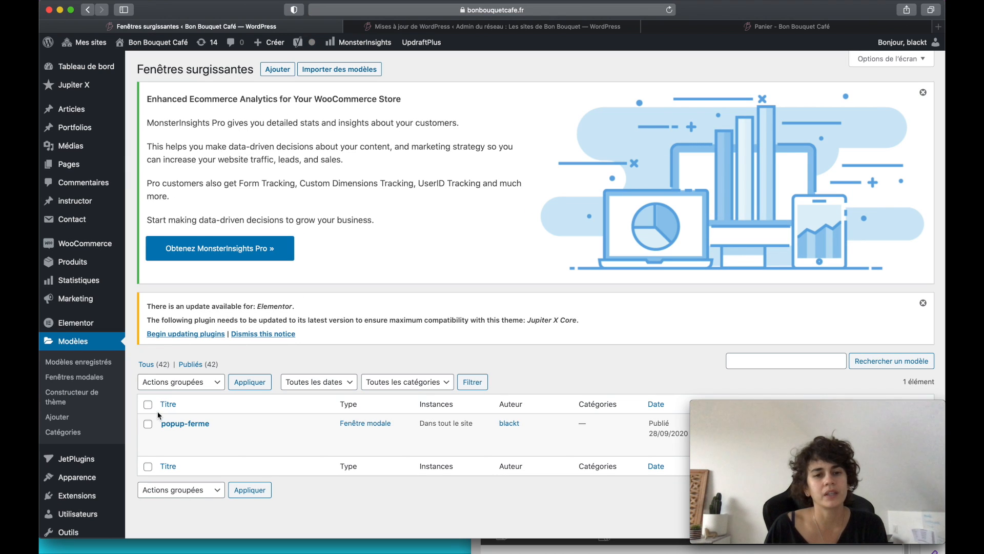
scroll(285, 263, "down", 5)
scroll(286, 263, "down", 2)
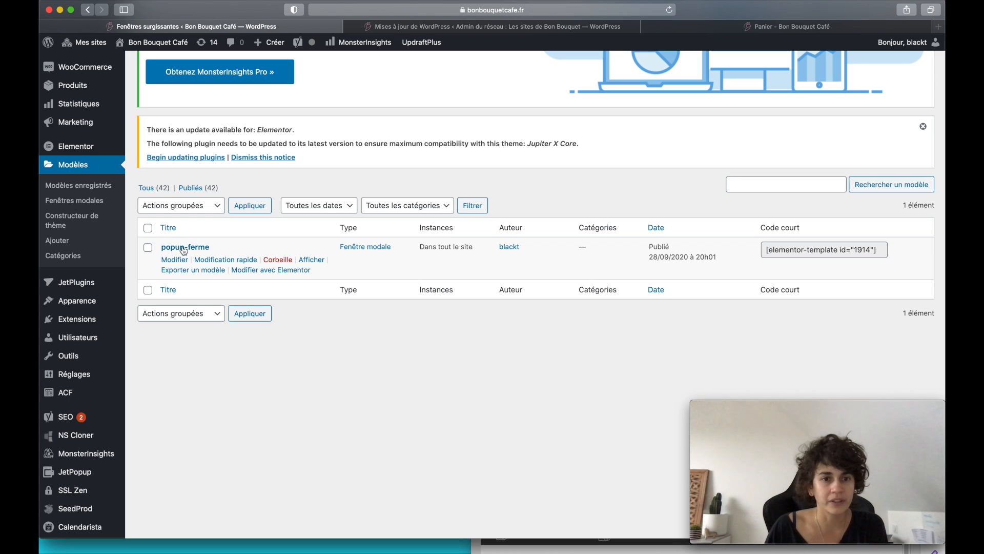
left_click(187, 249)
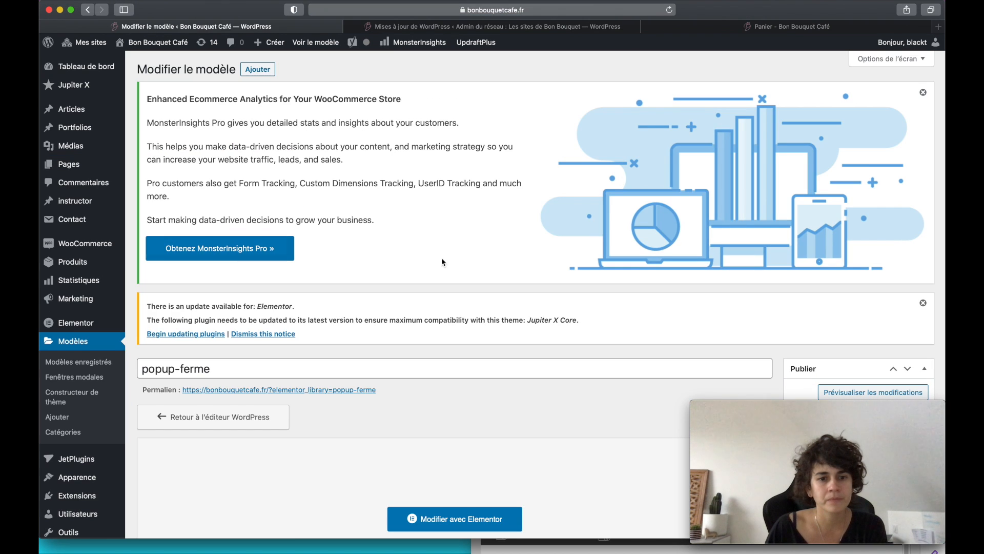
scroll(455, 258, "down", 5)
scroll(455, 262, "down", 2)
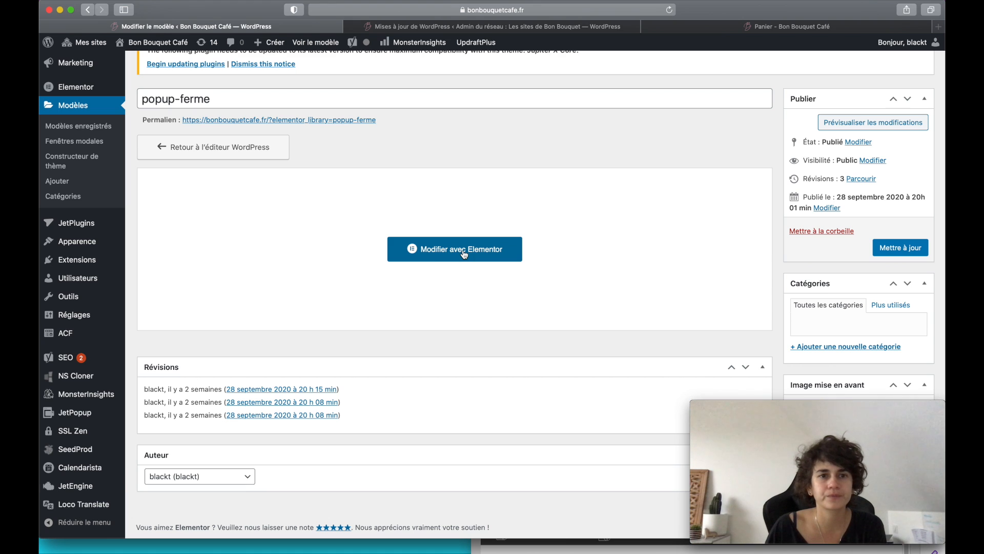
left_click(464, 254)
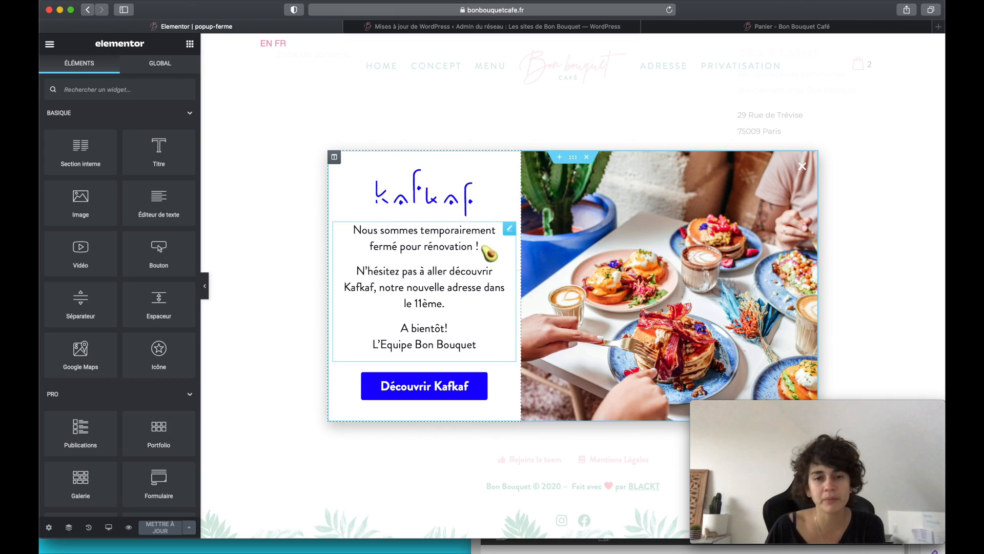
Step: Inspect the settings of the popup's logo, message text and button, and the photo column's background style
left_click(414, 203)
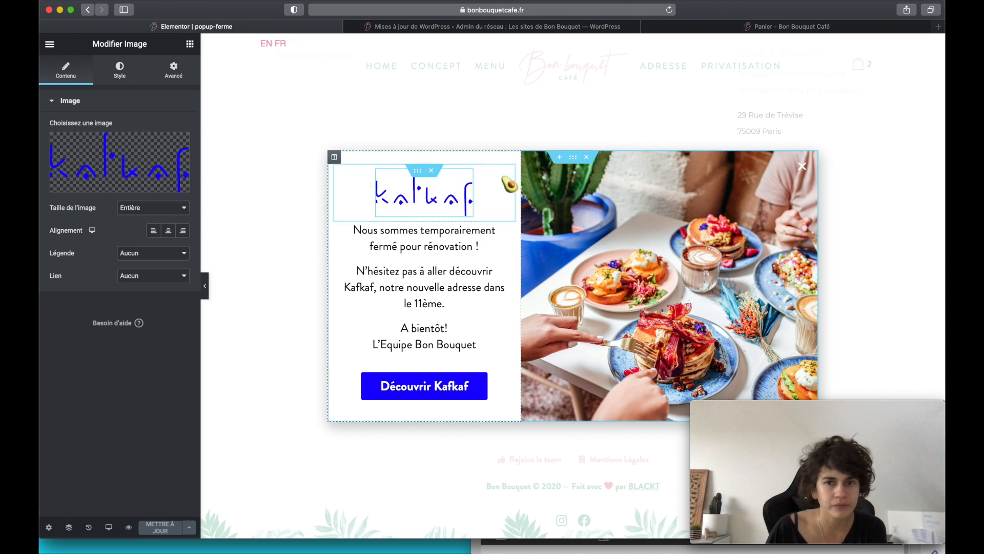
left_click(425, 270)
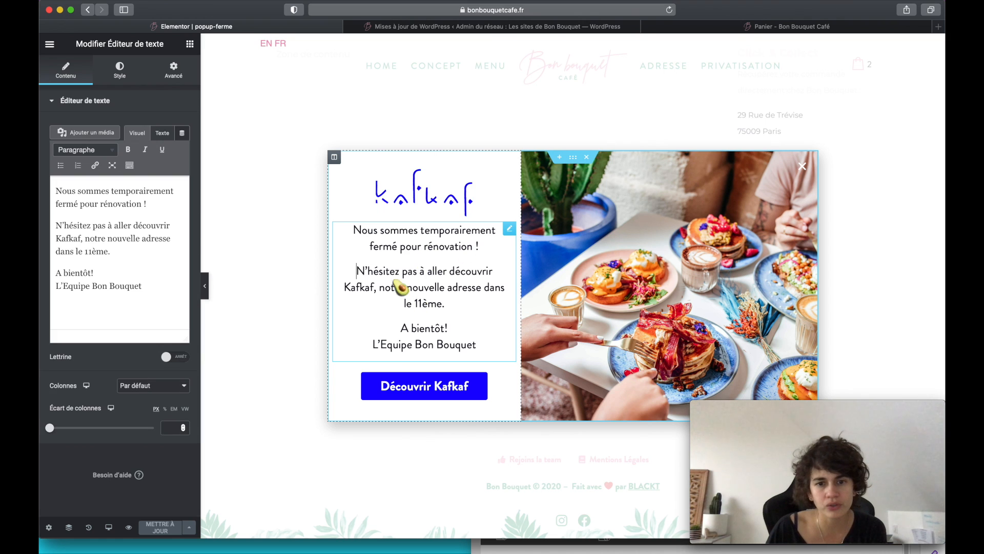
left_click(421, 379)
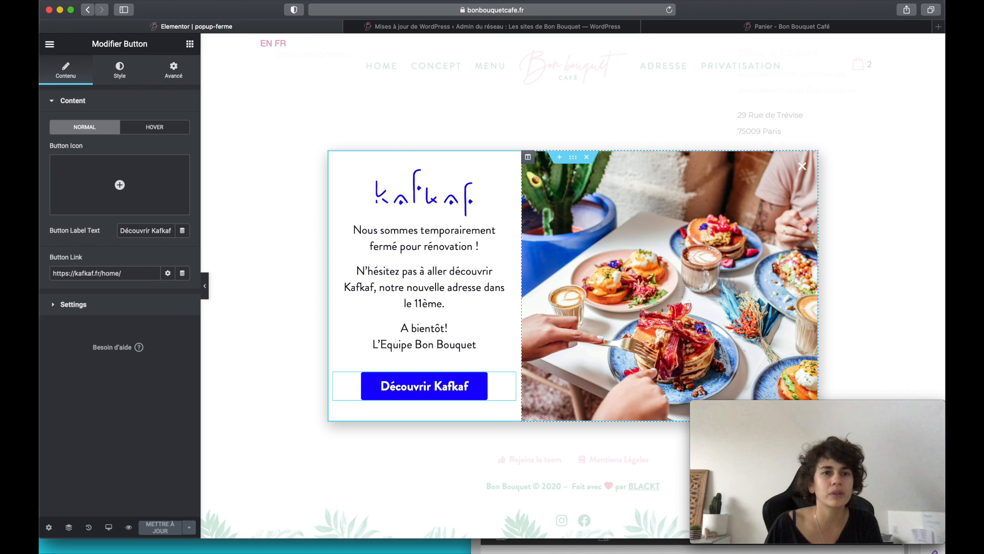
left_click(528, 156)
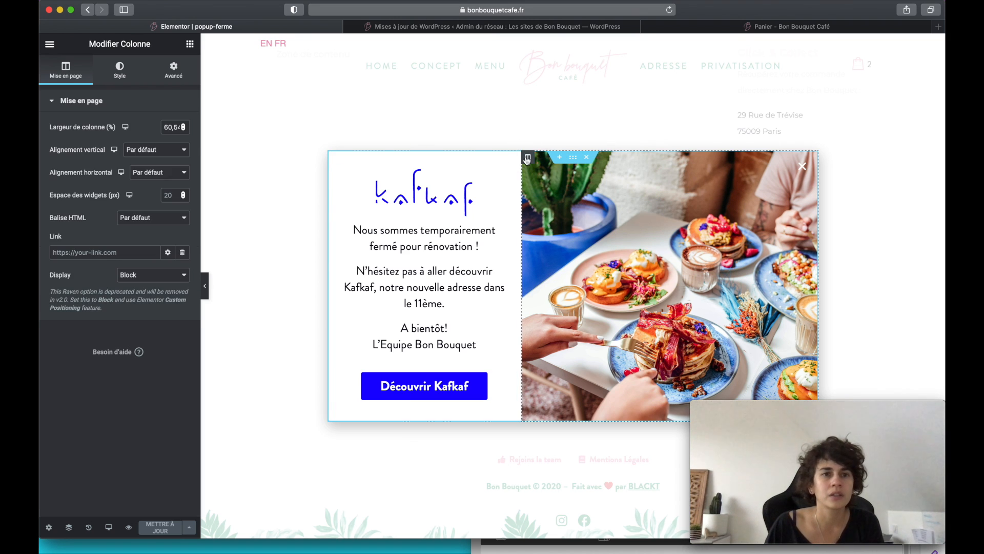
left_click(117, 69)
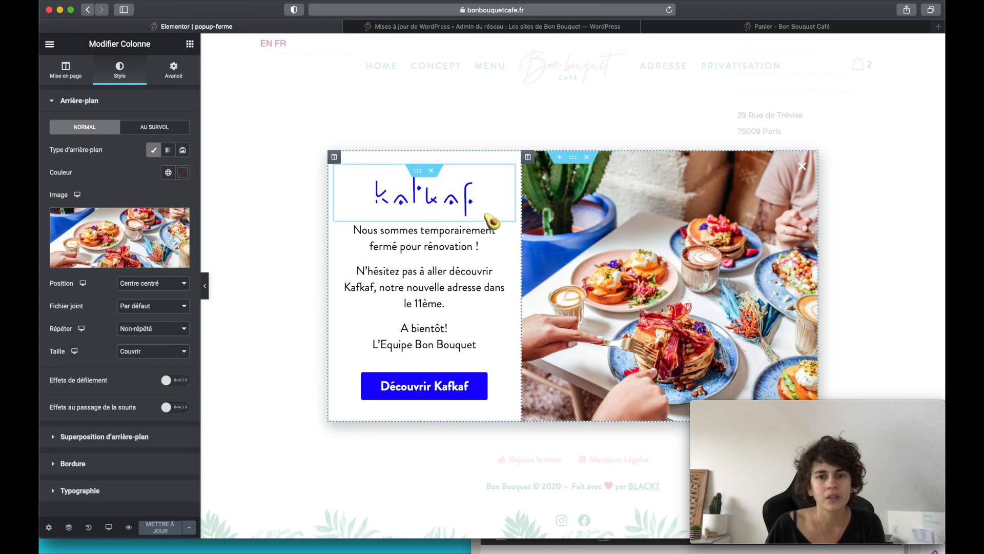
Step: Remove the space before the exclamation mark after "rénovation" in the popup's message text
left_click(423, 254)
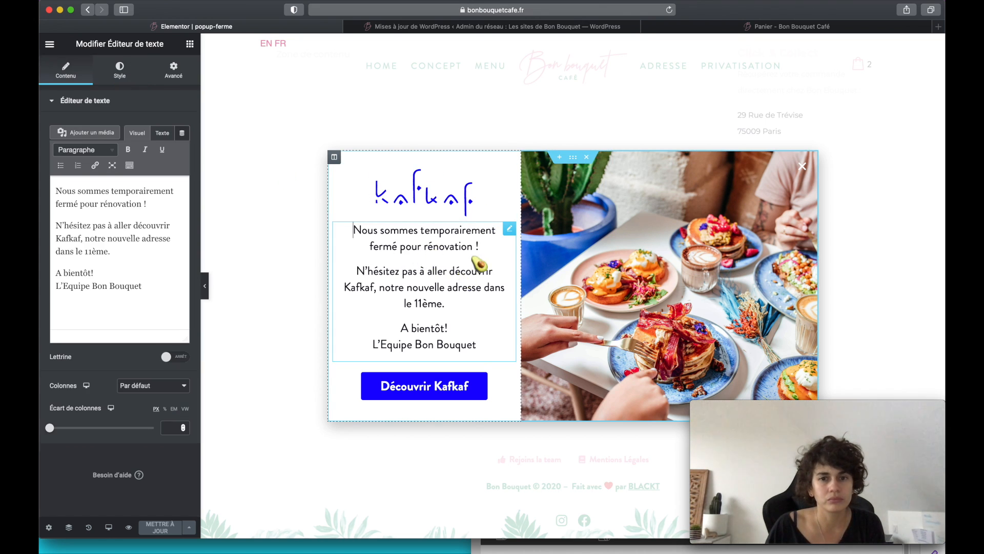
key("BackSpace")
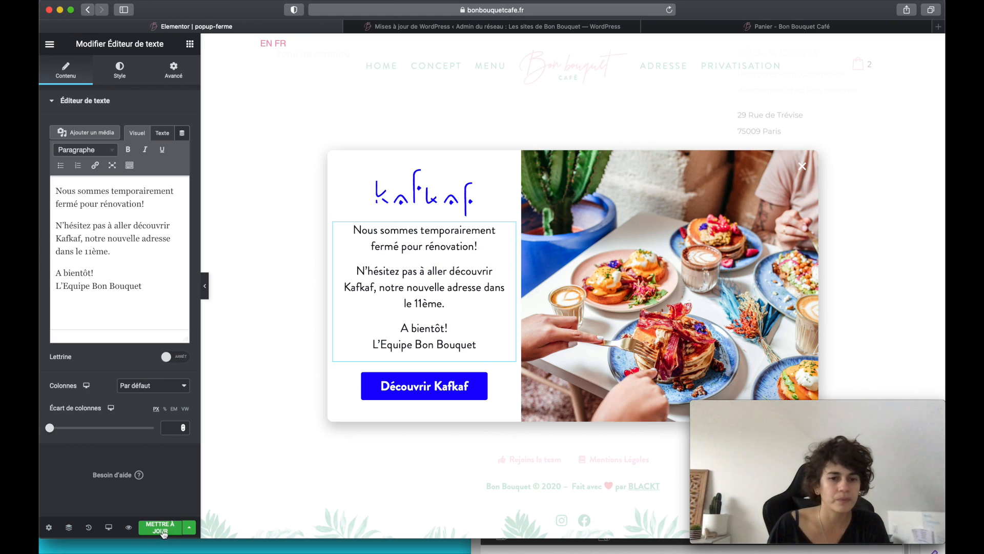
Step: Review the popup's display conditions, triggers and advanced rules
left_click(188, 531)
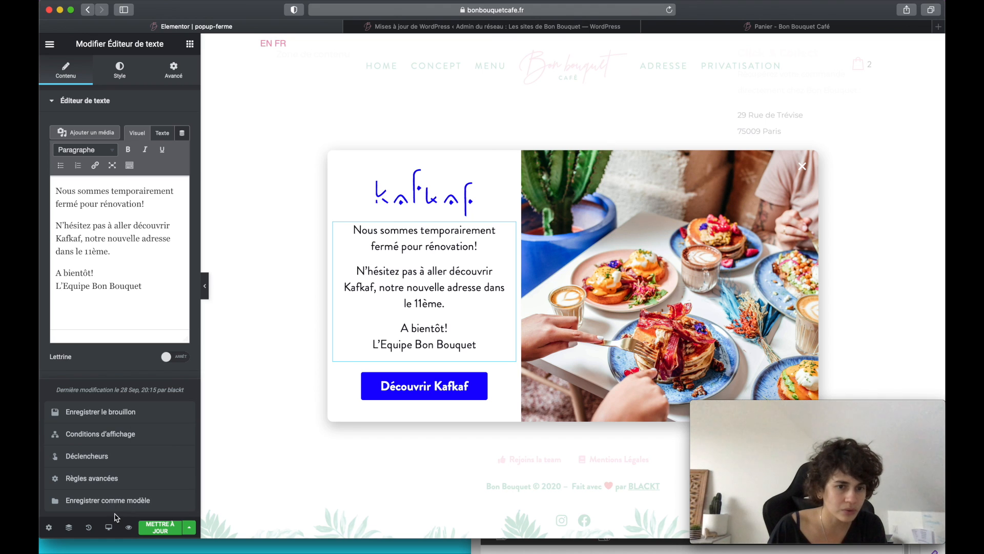
left_click(118, 436)
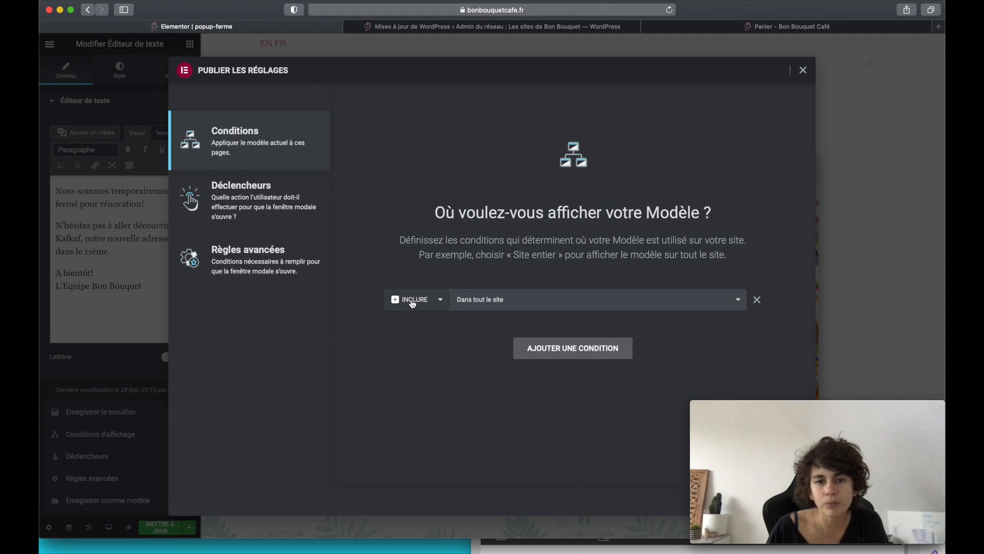
left_click(246, 196)
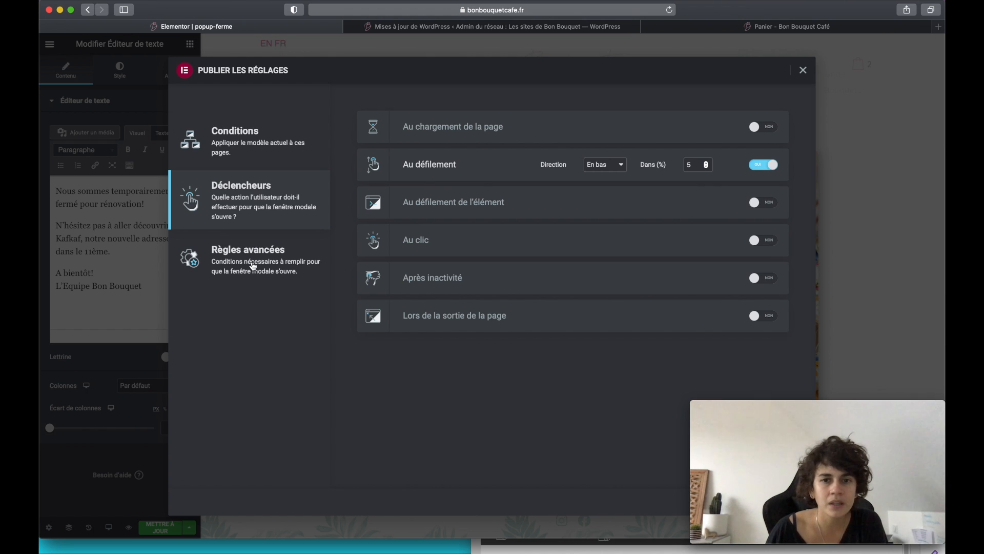
left_click(251, 263)
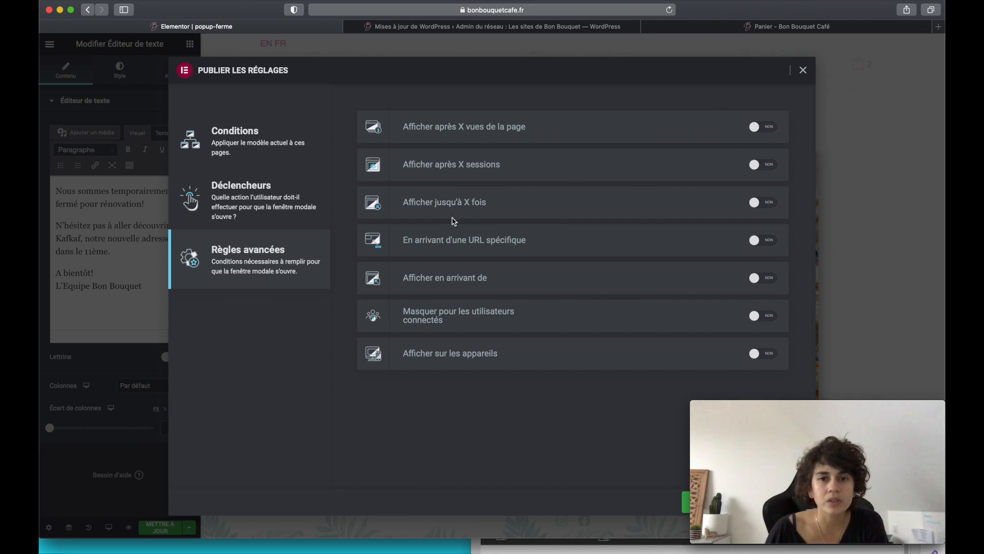
Step: Enable the advanced rule "Afficher jusqu'à X fois" with a limit of 2 times and save the publish settings
left_click(754, 203)
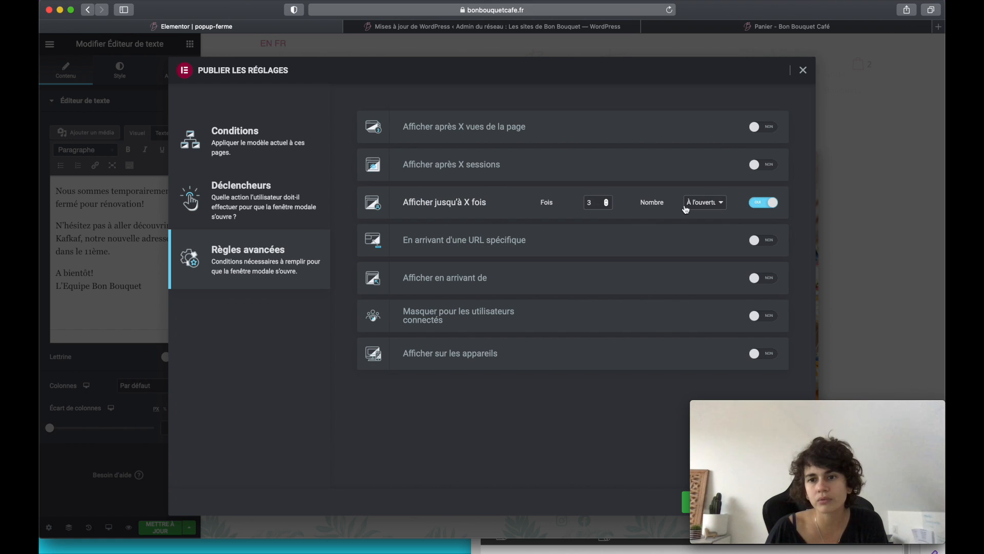
left_click(706, 206)
left_click(665, 206)
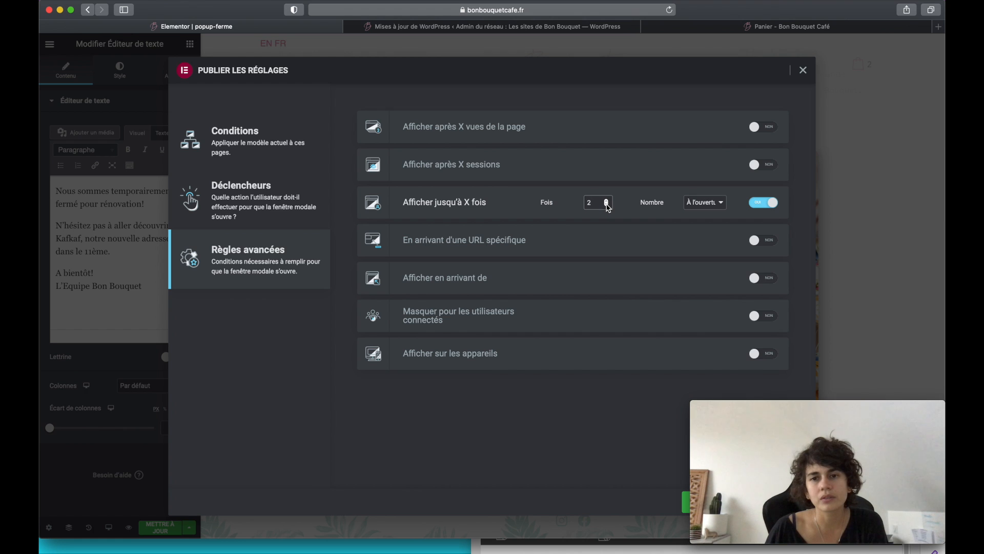
left_click(256, 203)
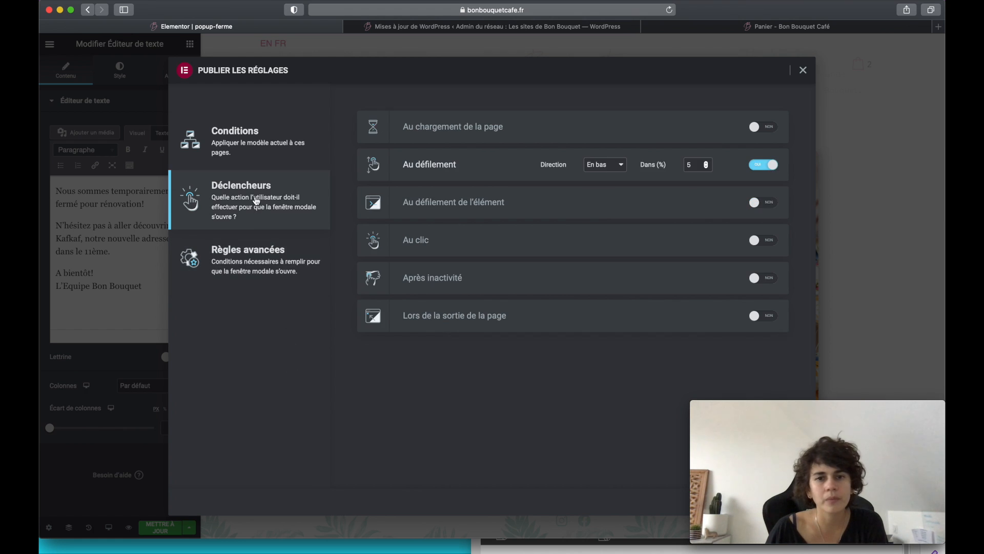
left_click(259, 140)
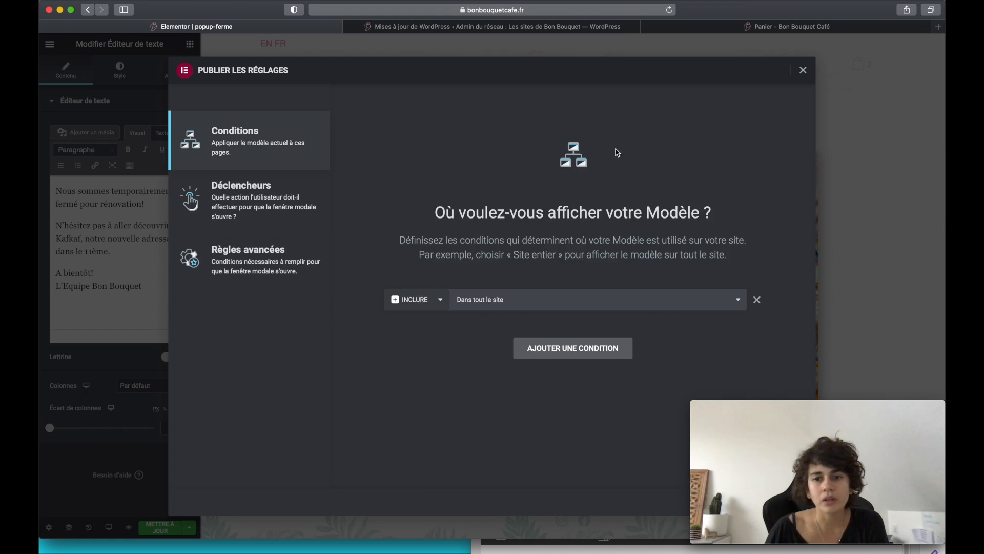
left_click_drag(762, 412, 746, 269)
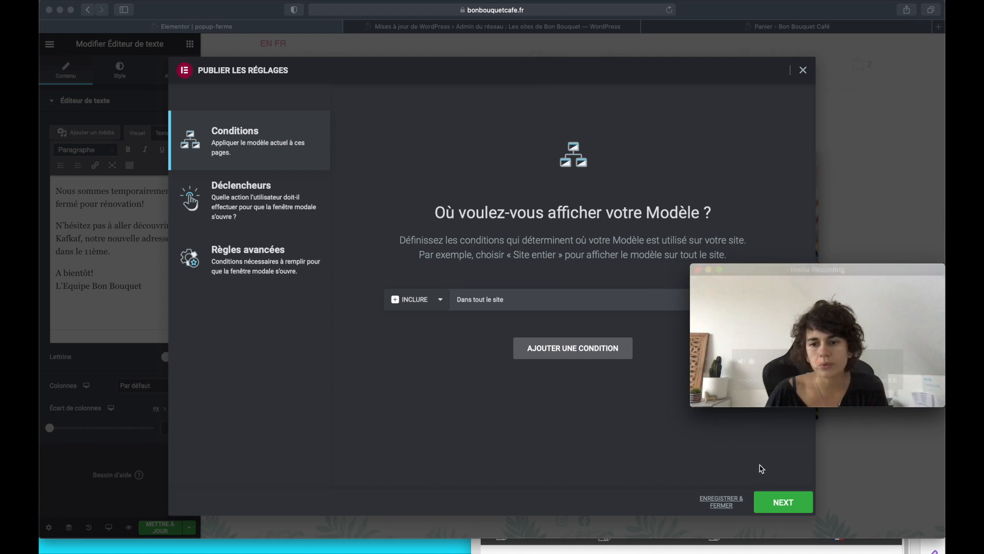
left_click(784, 503)
left_click(789, 507)
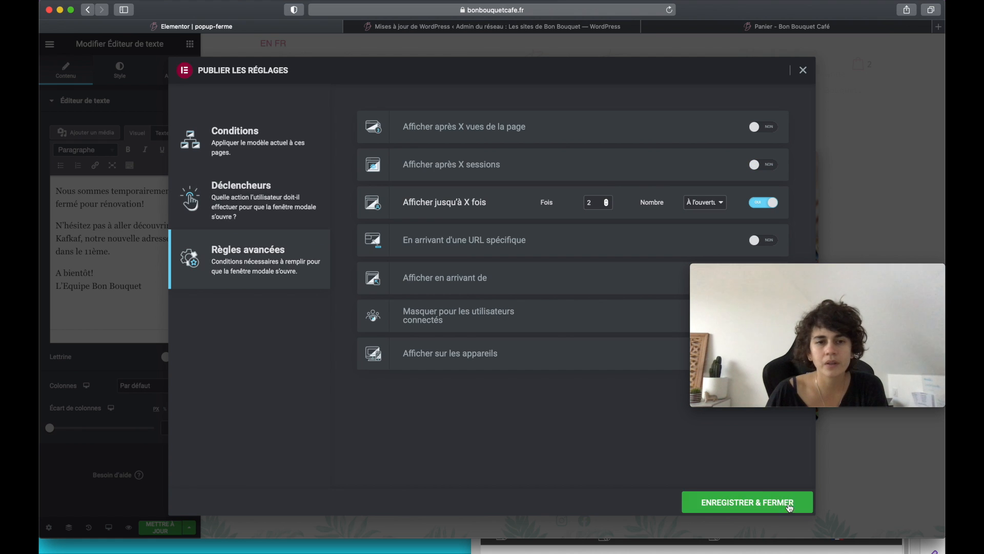
left_click(736, 505)
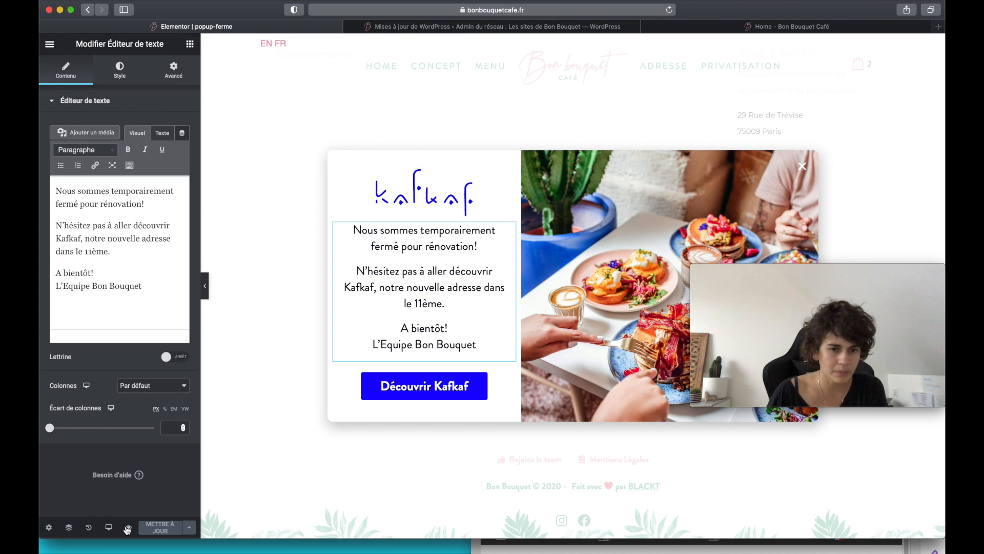
Step: Preview the popup on the live page and close it there
mouse_move(129, 530)
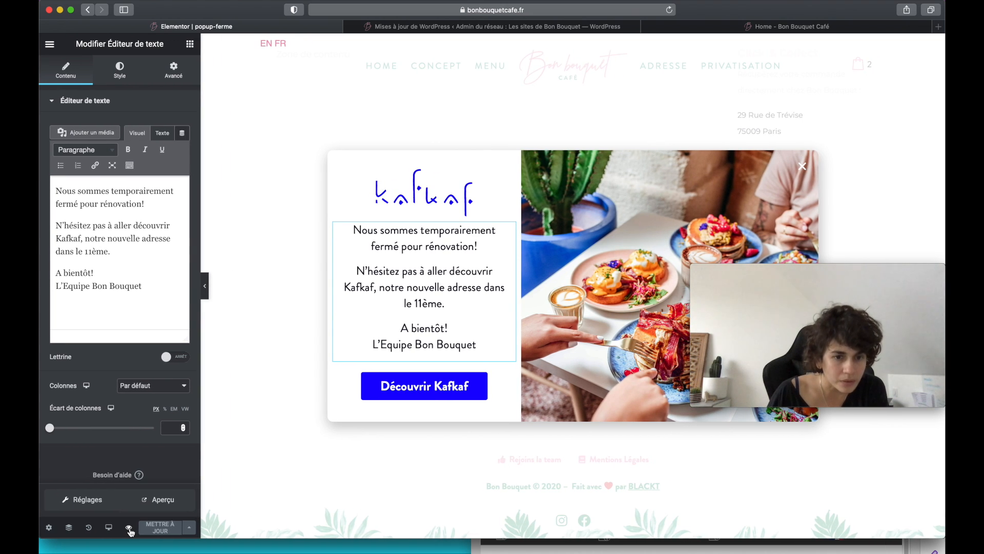
left_click(159, 500)
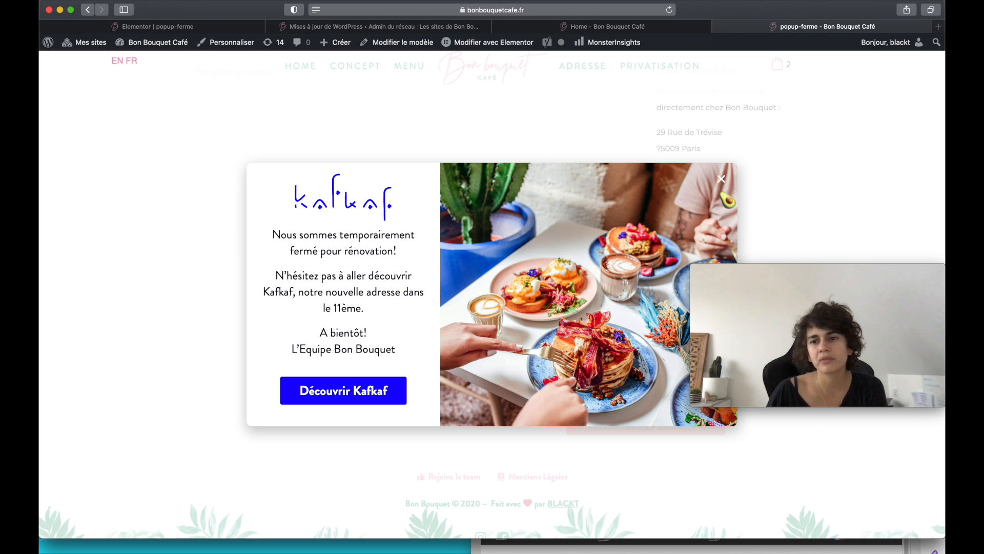
left_click(721, 179)
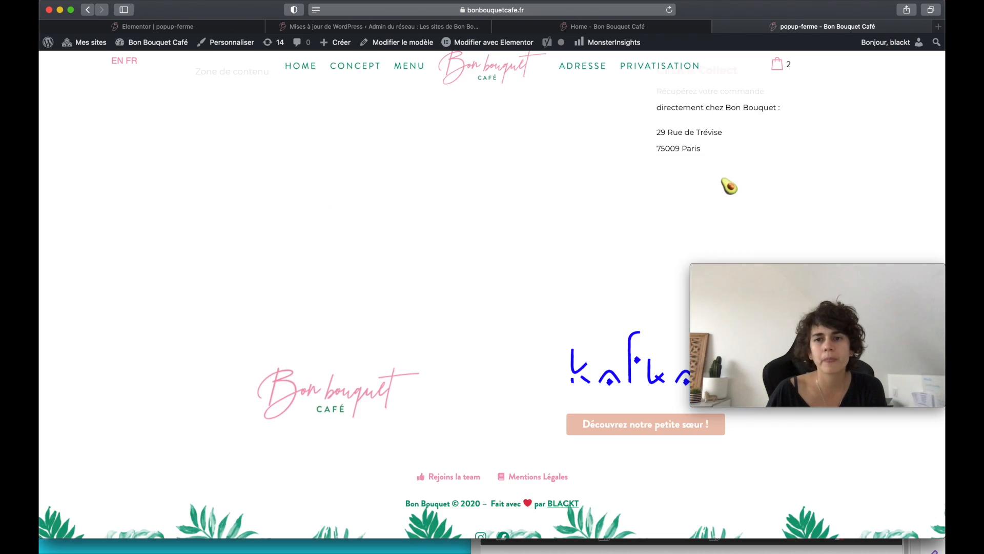
Step: Return to the Elementor editor, restore the space before the exclamation mark after "rénovation" and update the popup
left_click(171, 27)
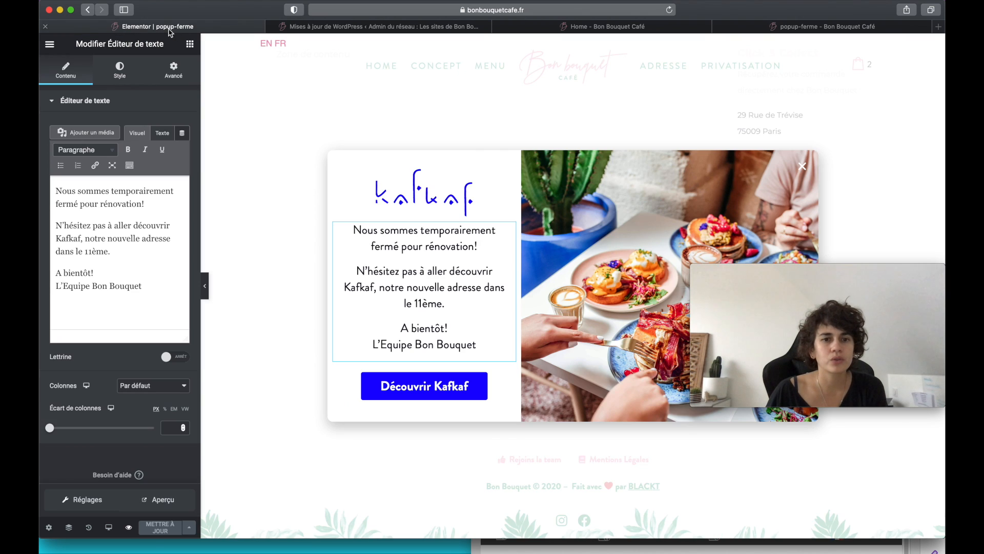
left_click(142, 203)
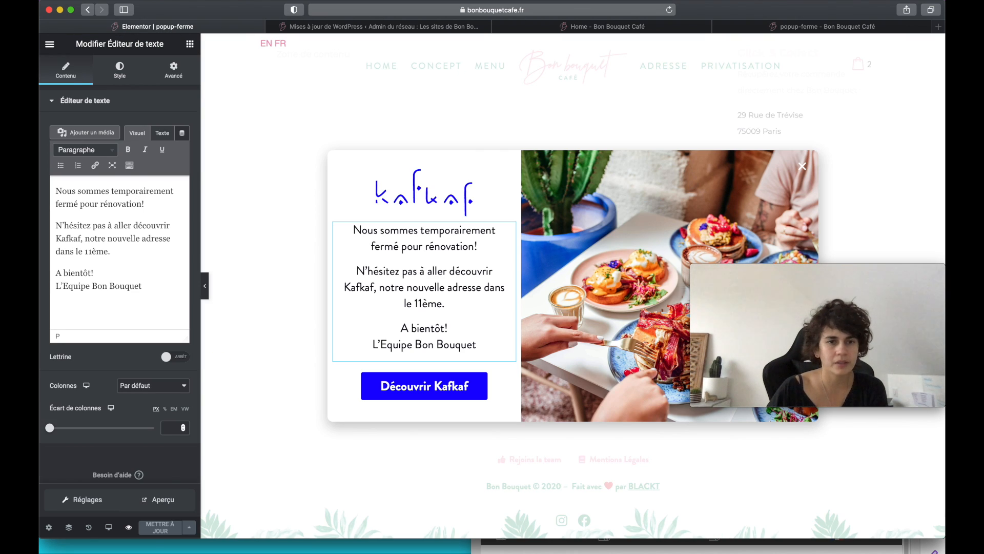
left_click(171, 533)
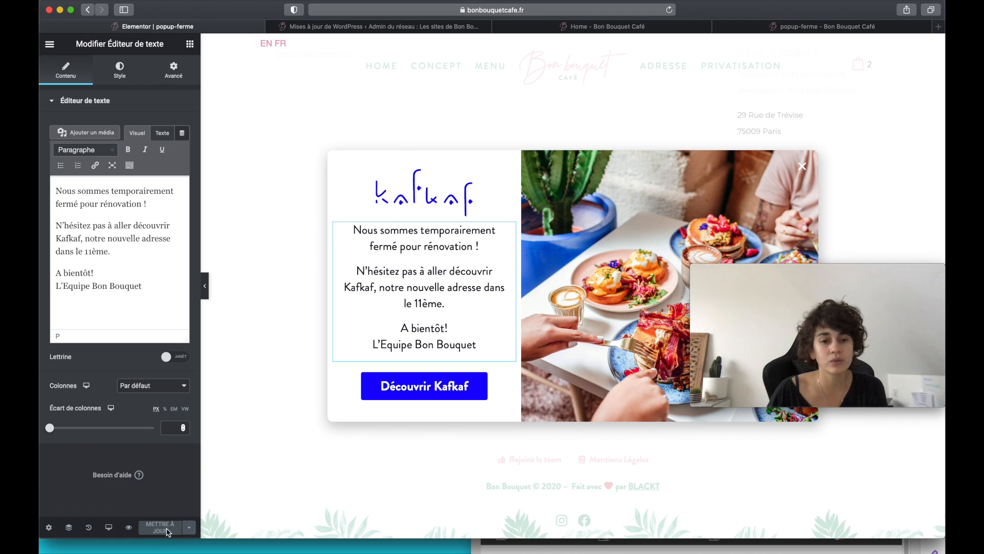
Step: Disable the "Afficher jusqu'à X fois" rule in the popup's advanced rules
left_click(188, 532)
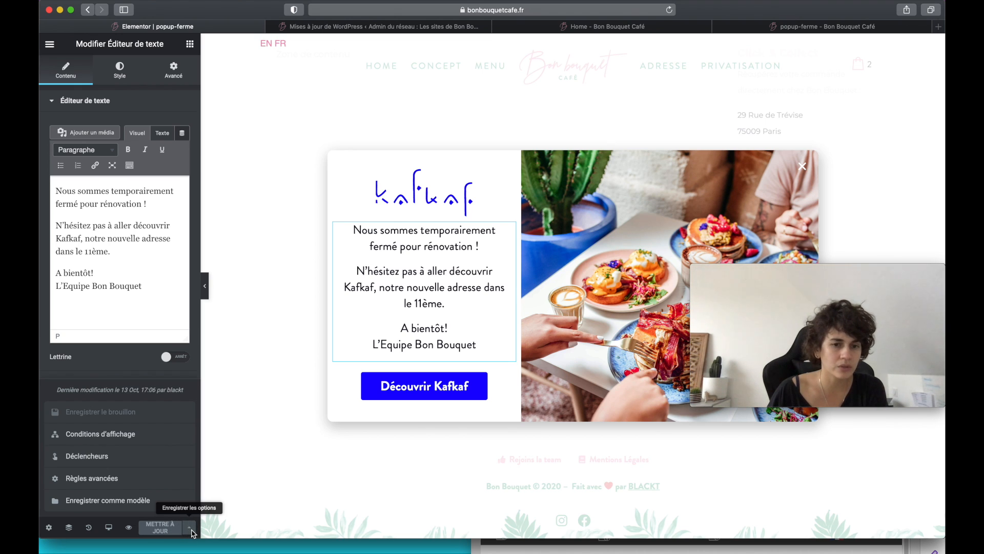
left_click(163, 434)
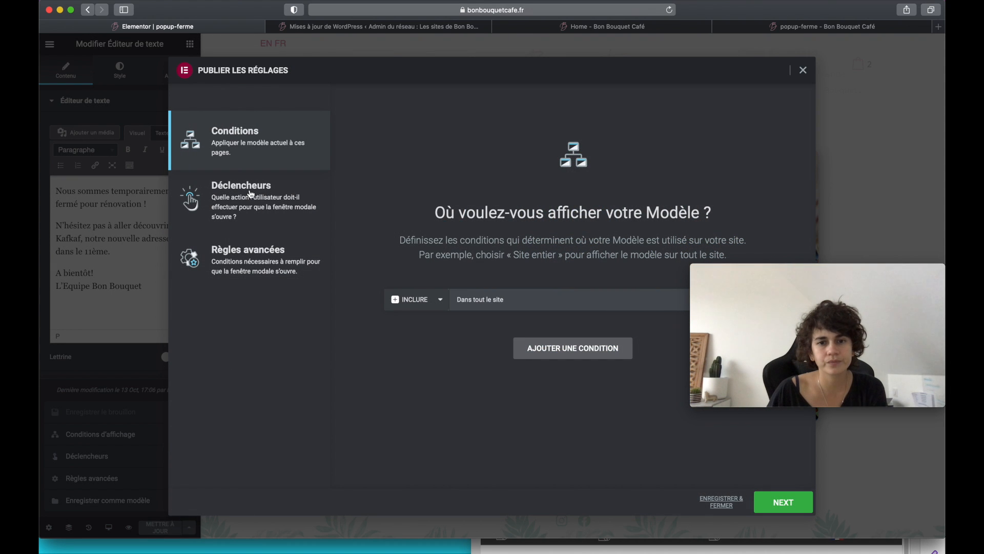
left_click(251, 200)
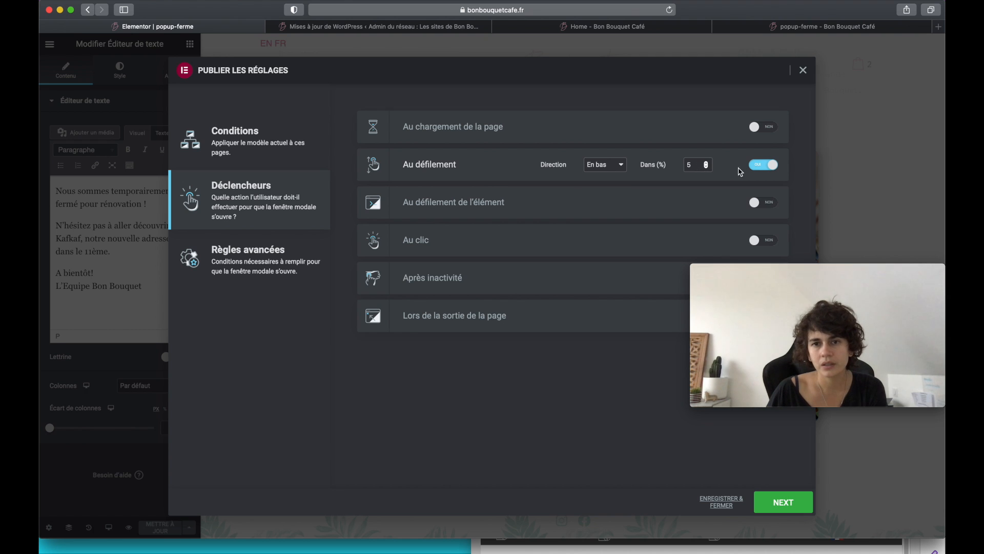
left_click(320, 261)
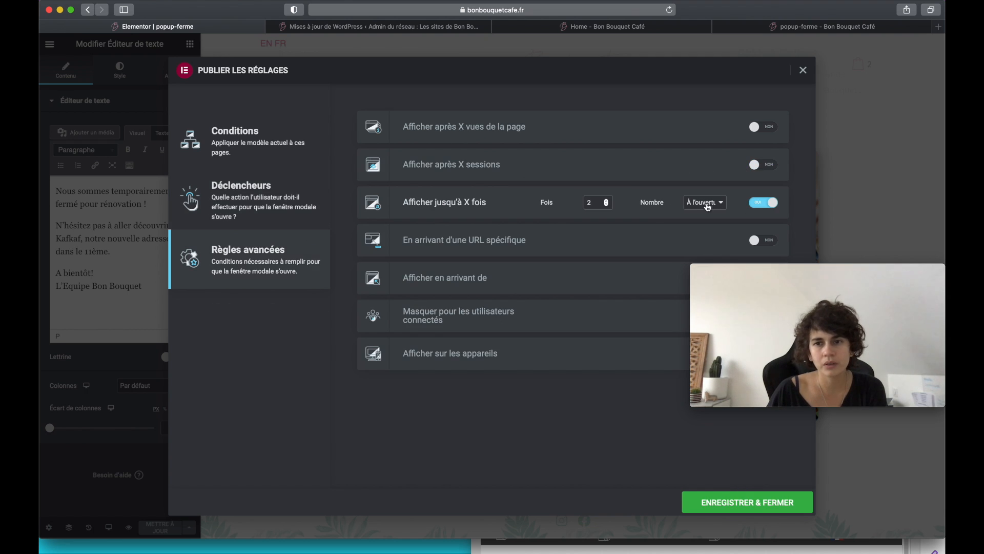
left_click(765, 204)
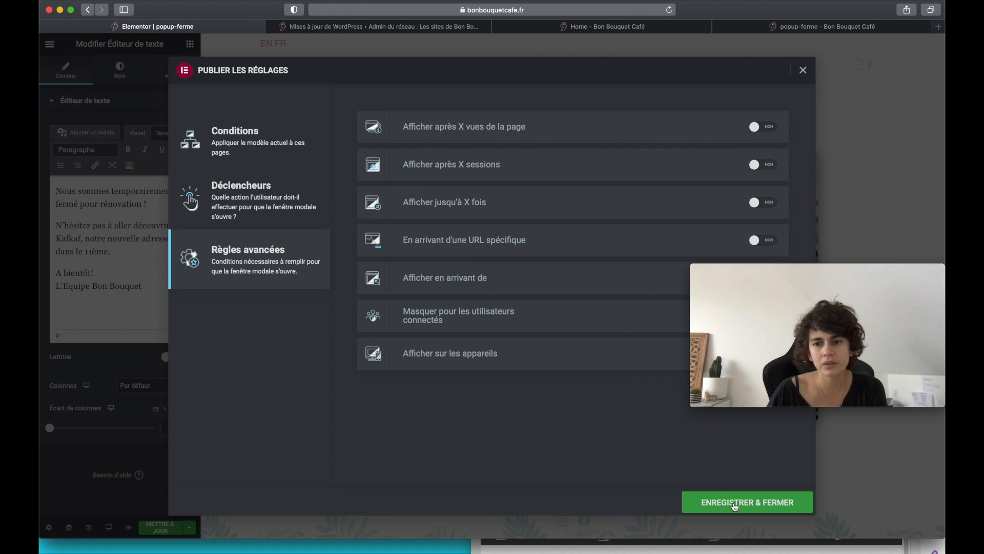
Step: Save the popup's advanced rules and close the publish settings
left_click(735, 507)
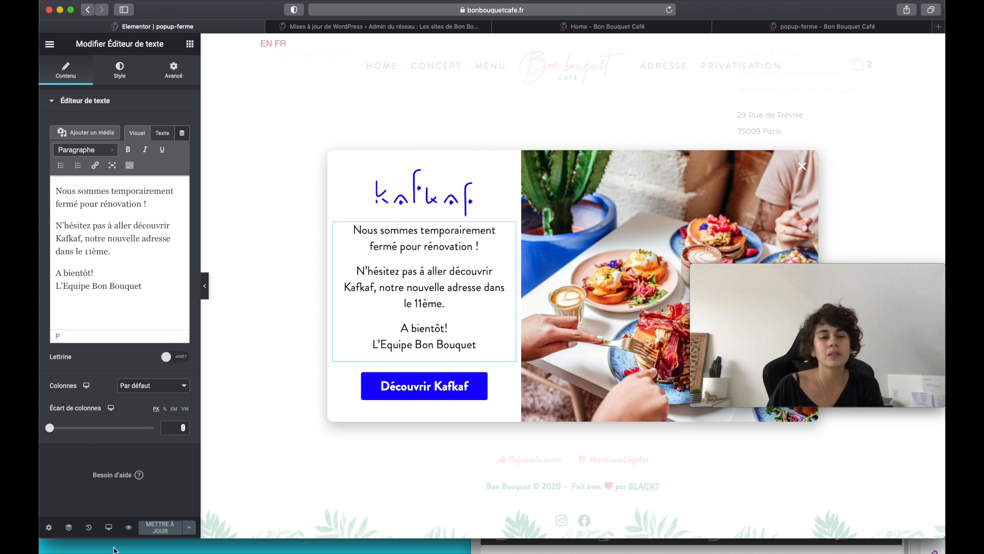
Step: Review the include rule in the popup's display conditions and close the publish settings
left_click(190, 528)
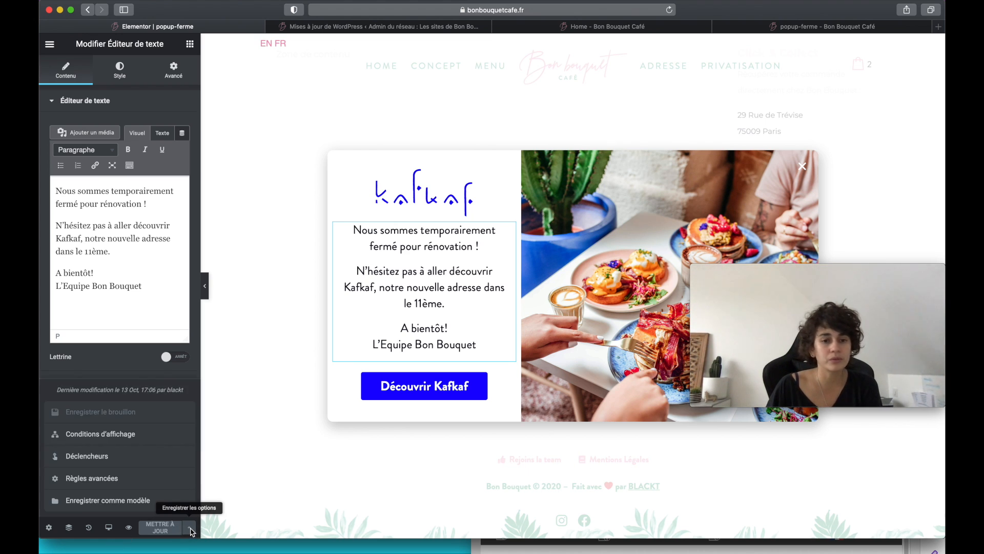
left_click(176, 440)
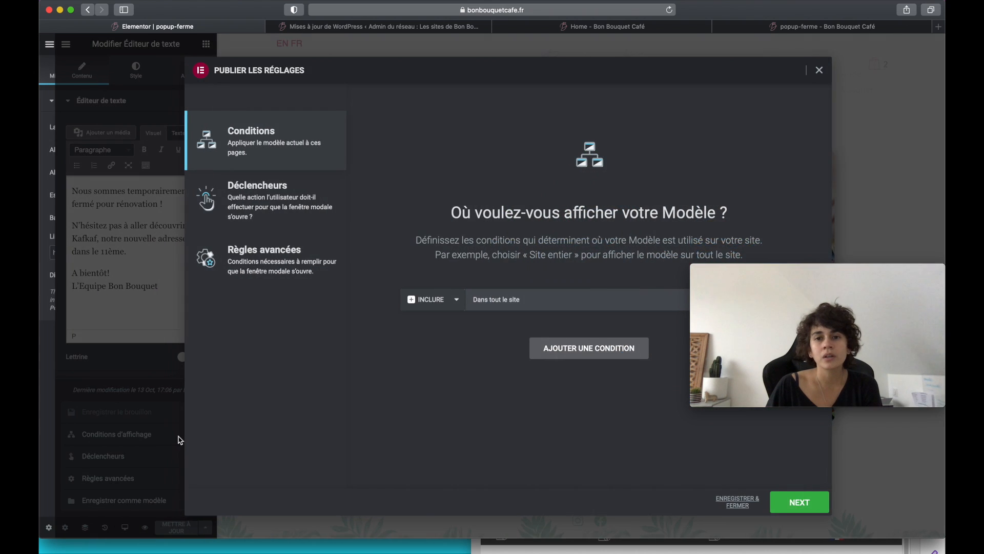
left_click(483, 303)
left_click(432, 299)
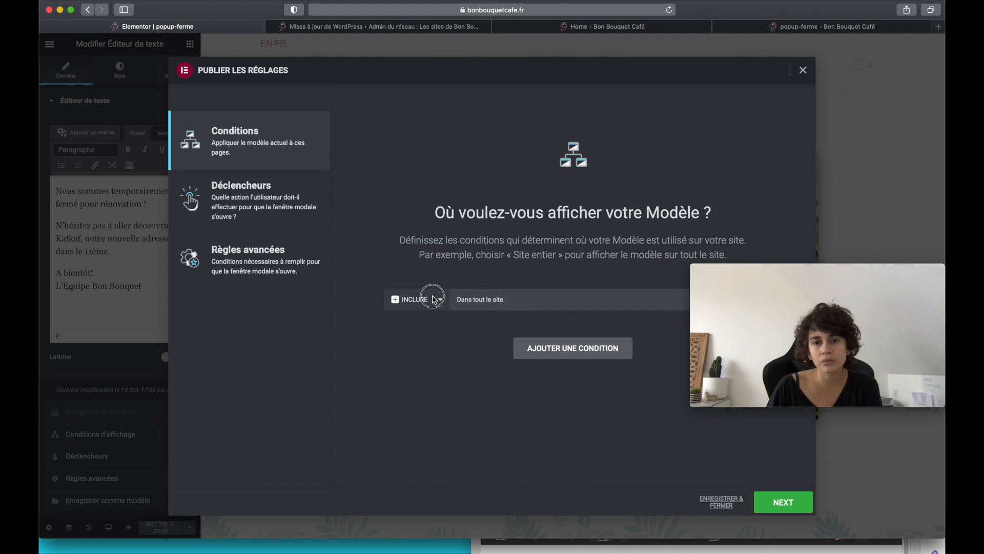
left_click(420, 388)
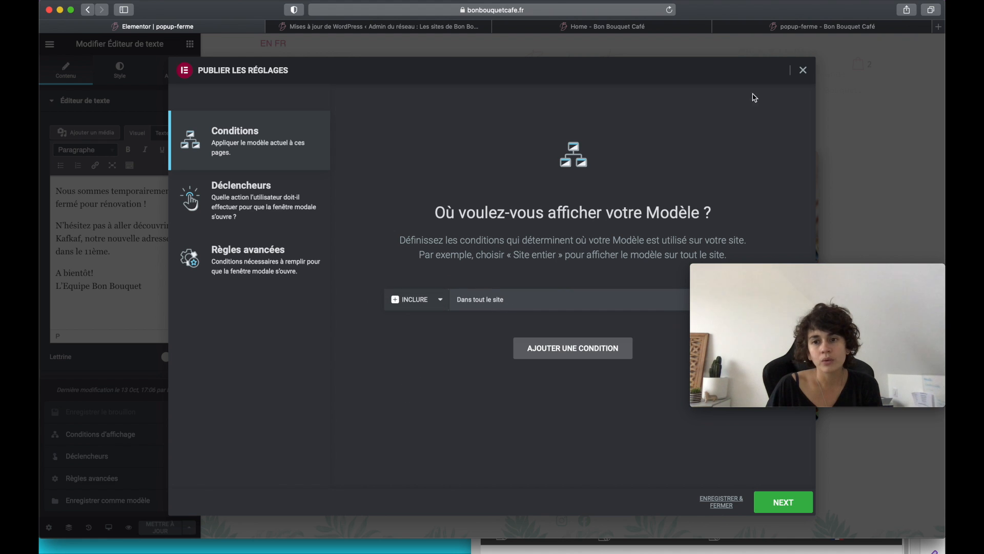
left_click(803, 69)
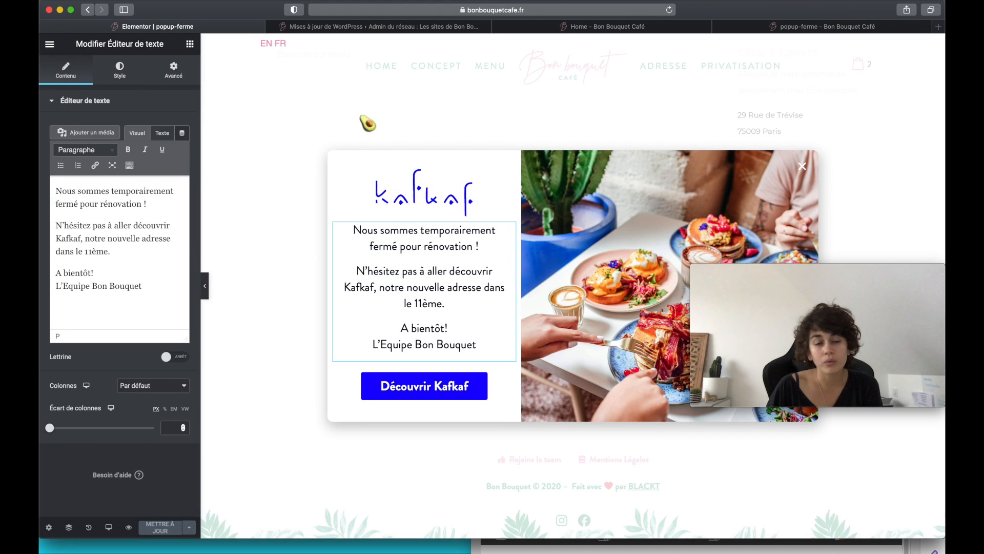
Step: Leave the Elementor editor and go back through the popup-ferme template page to the WordPress list of popups
left_click(81, 17)
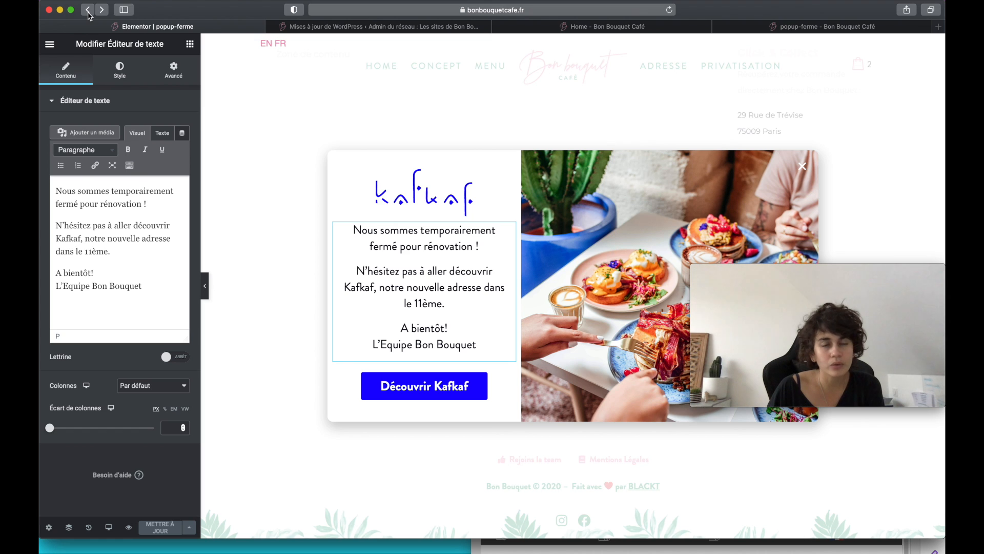
left_click(88, 10)
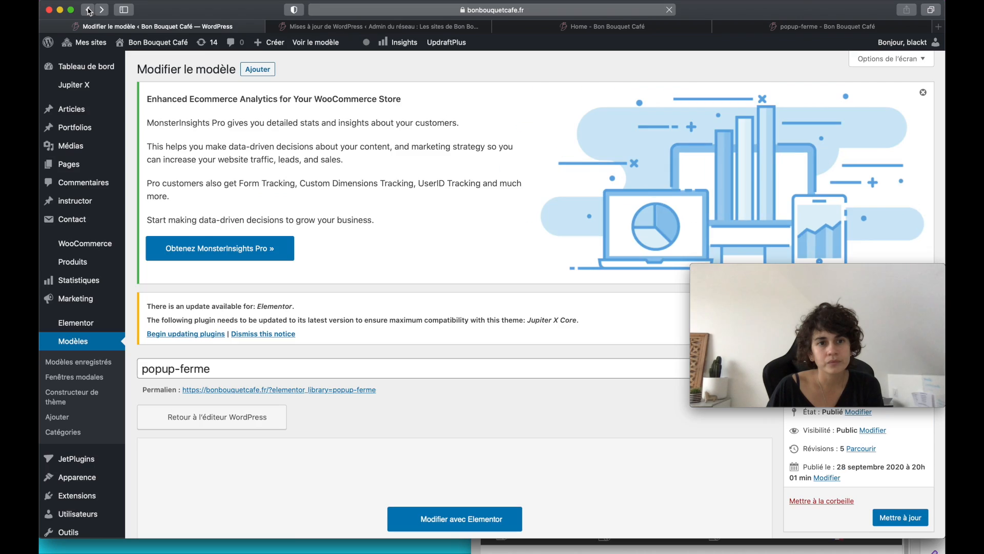
scroll(456, 287, "down", 2)
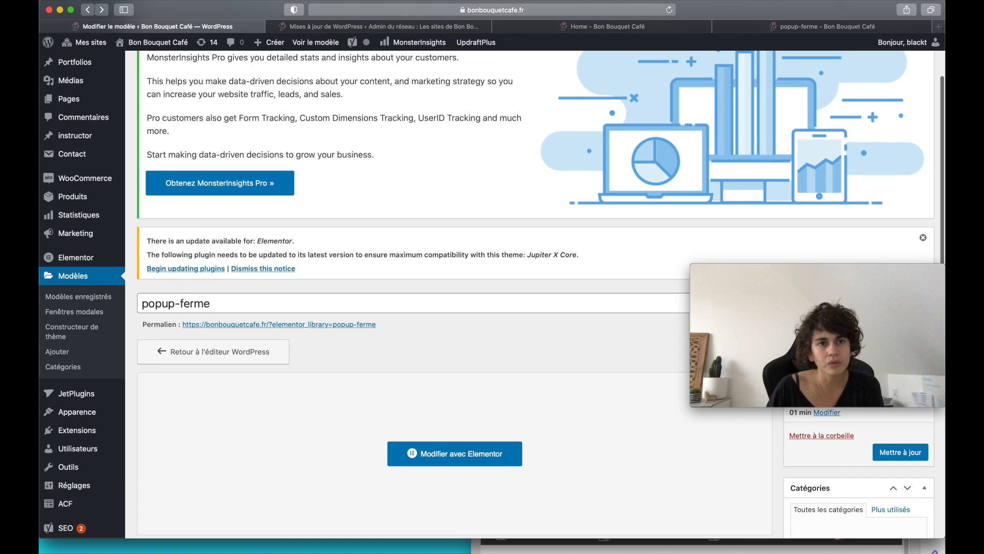
left_click(88, 10)
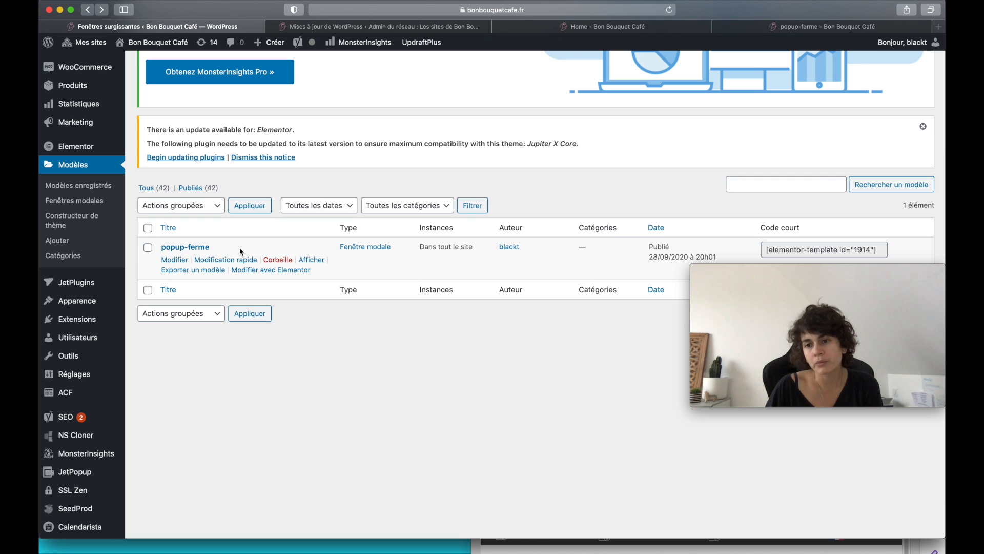
Step: Highlight the Instances value of popup-ferme in the popup list to check where it is displayed
left_click_drag(764, 272, 765, 341)
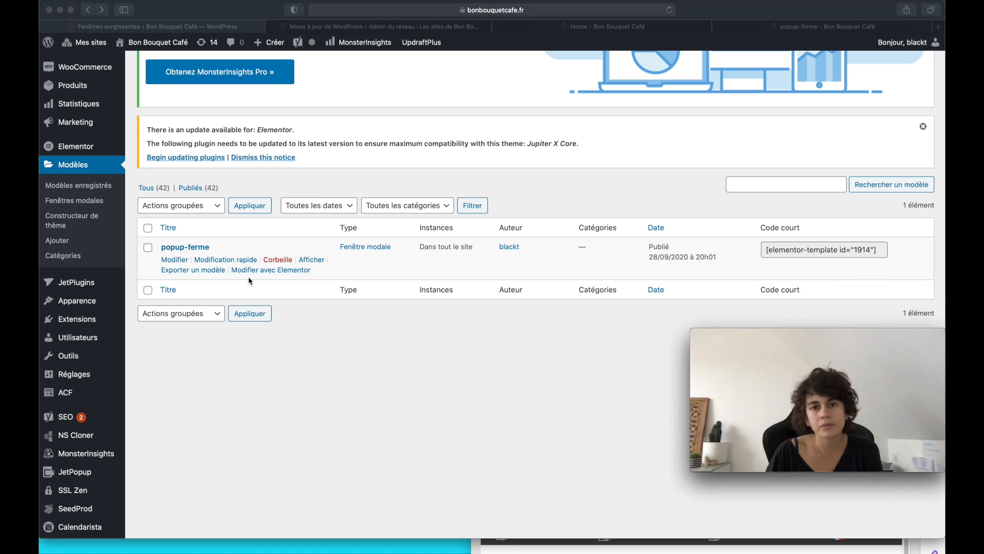
left_click(446, 246)
left_click_drag(420, 247, 475, 248)
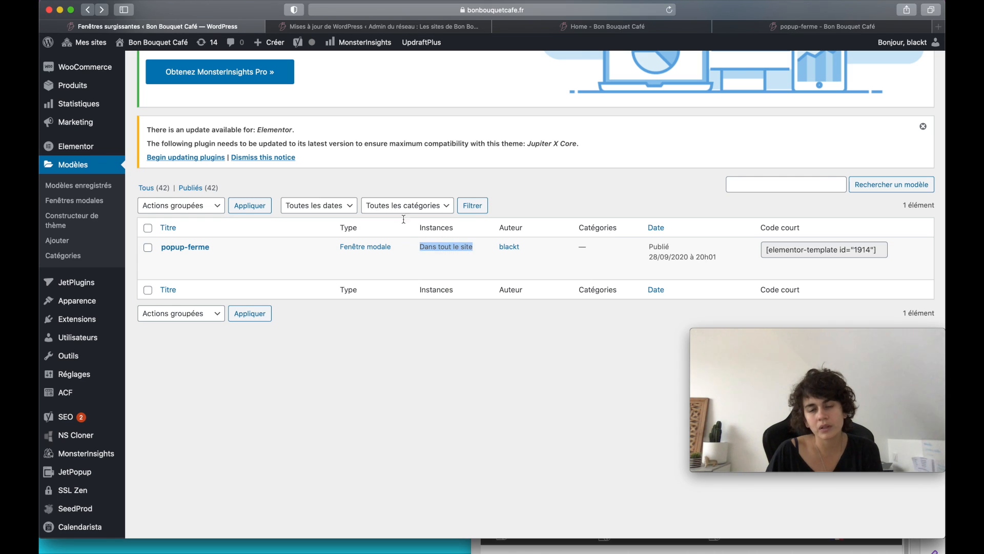